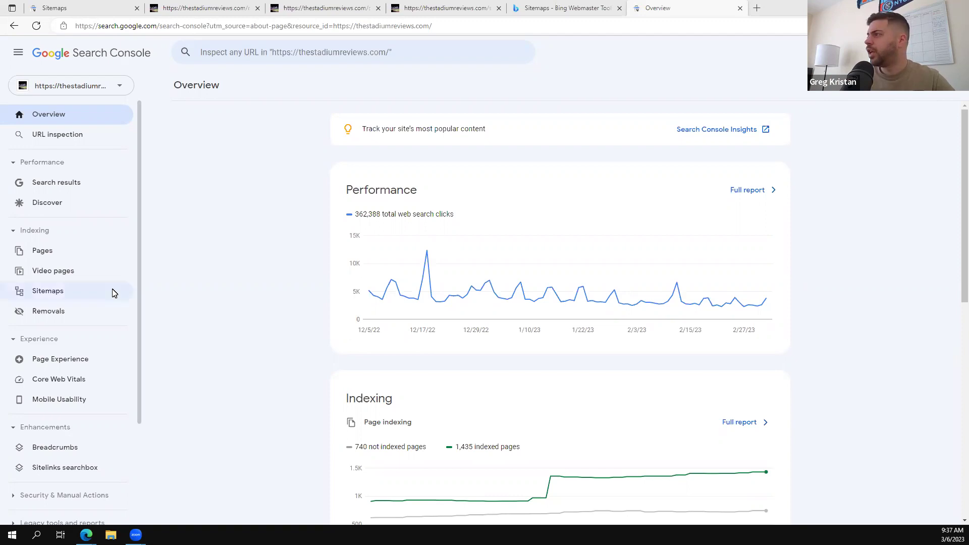
- Open the Indexing card's full report, showing 740 not indexed and 1.44K indexed pages
{"action": "scroll", "coordinate": [271, 309], "scroll_direction": "down", "scroll_amount": 2}
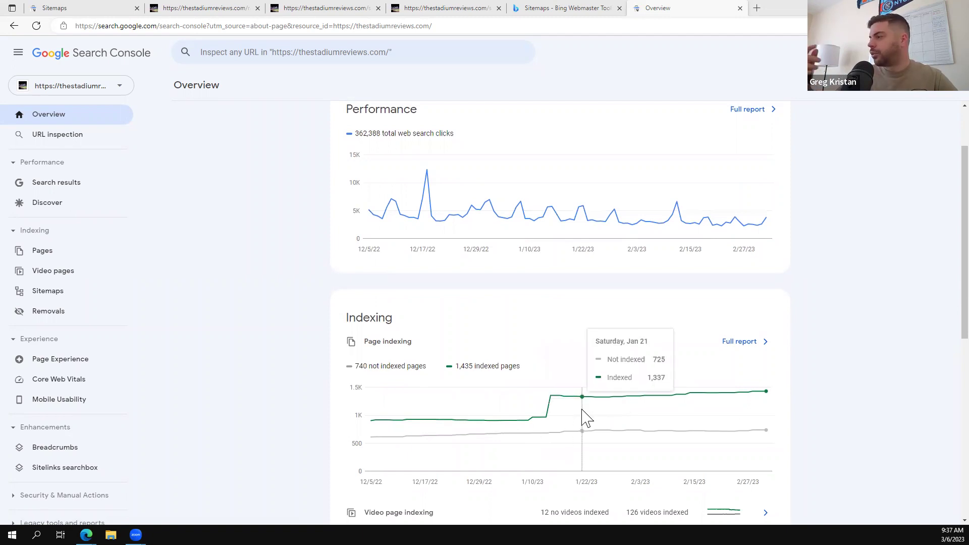
{"action": "left_click", "coordinate": [736, 343]}
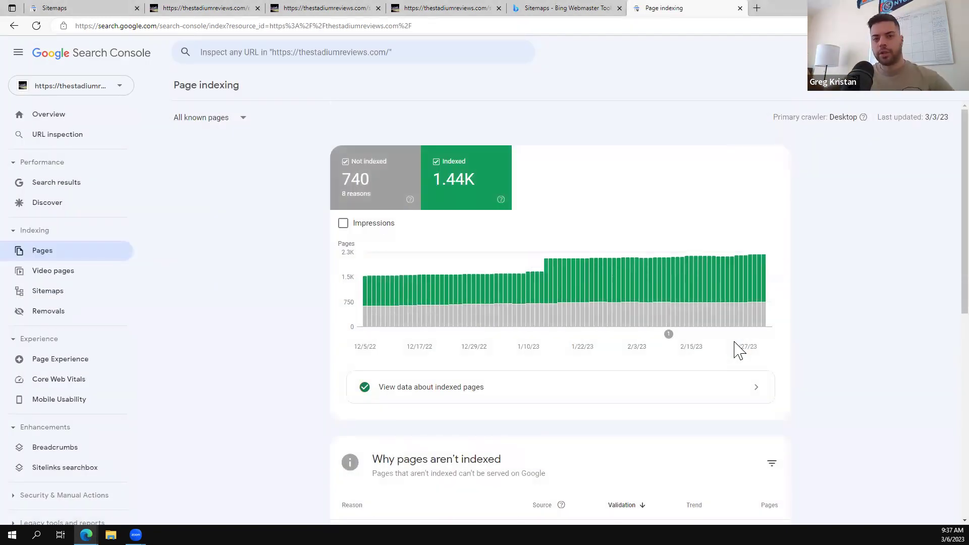
- Sort indexed page examples by Last crawled ascending, exposing the Jan 16, 2023 ?s= spam URLs
{"action": "left_click", "coordinate": [542, 389]}
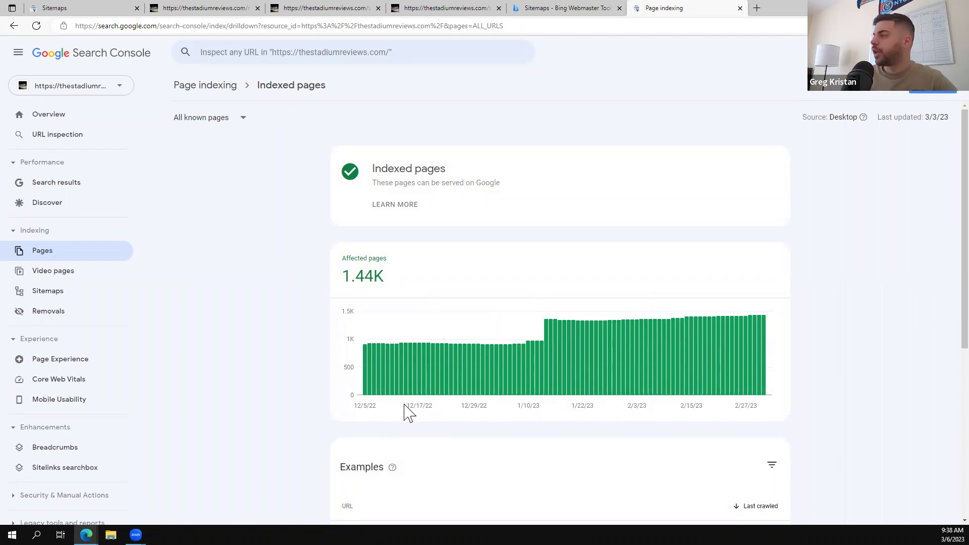
{"action": "scroll", "coordinate": [408, 413], "scroll_direction": "down", "scroll_amount": 3}
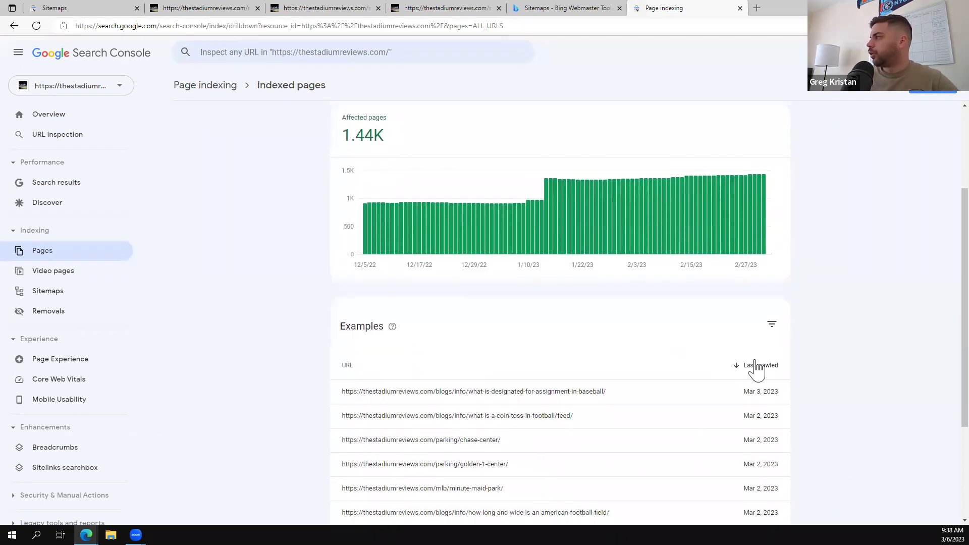
{"action": "left_click", "coordinate": [757, 365]}
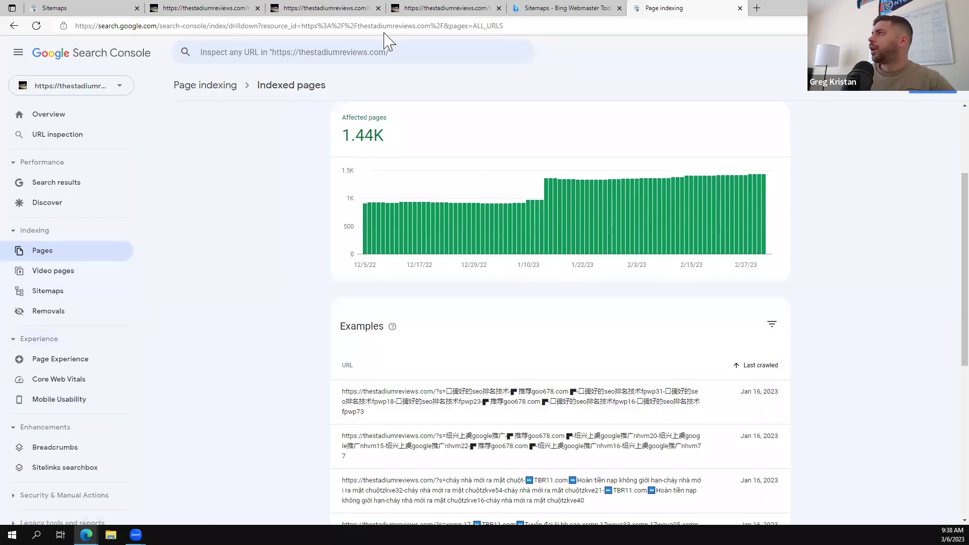
- Load thestadiumreviews.com/robots.txt in a new tab and zoom in to read its rules
{"action": "left_click", "coordinate": [757, 9]}
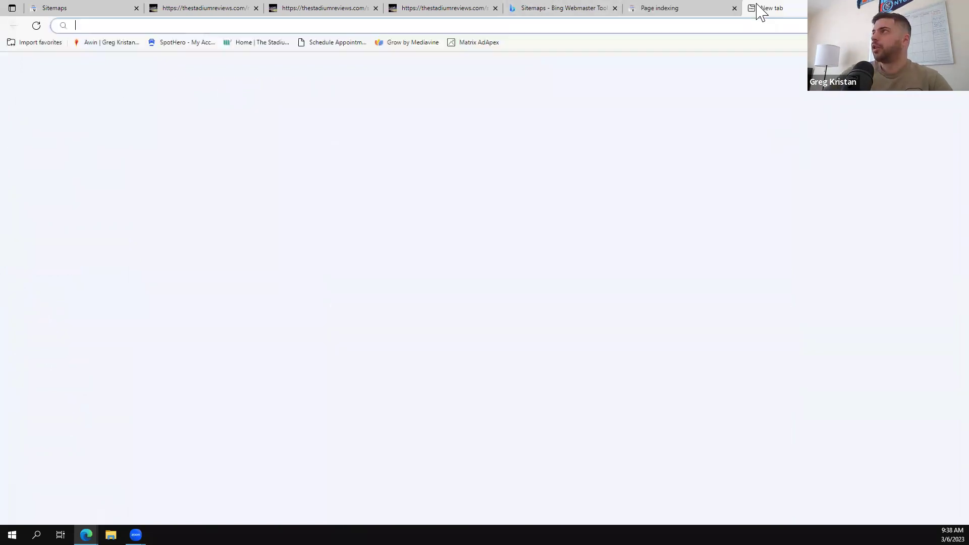
{"action": "type", "text": "thestadiumreviews.com/robots.txt"}
{"action": "key", "text": "Return"}
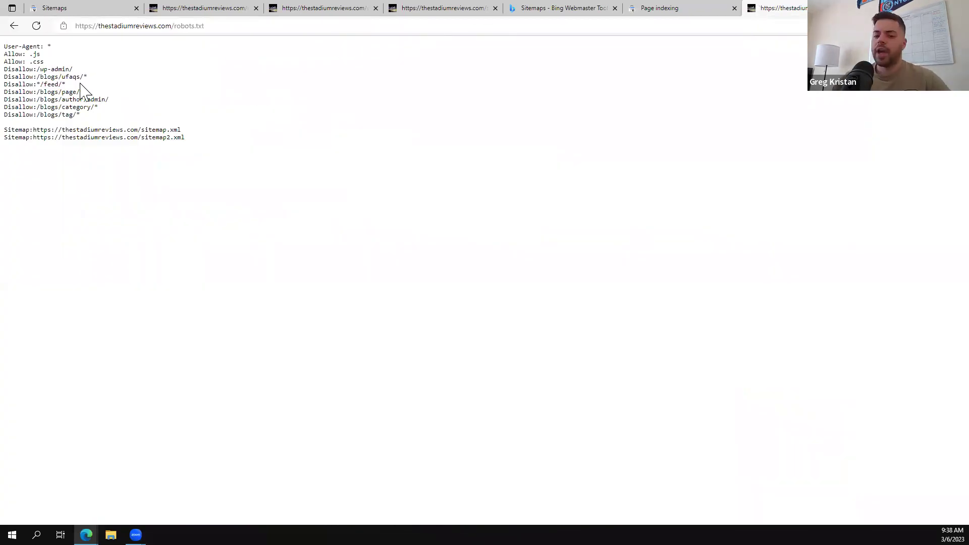
{"action": "key", "text": "ctrl+plus"}
{"action": "key", "text": "ctrl+plus"}
{"action": "key", "text": "ctrl+plus"}
{"action": "key", "text": "ctrl+plus"}
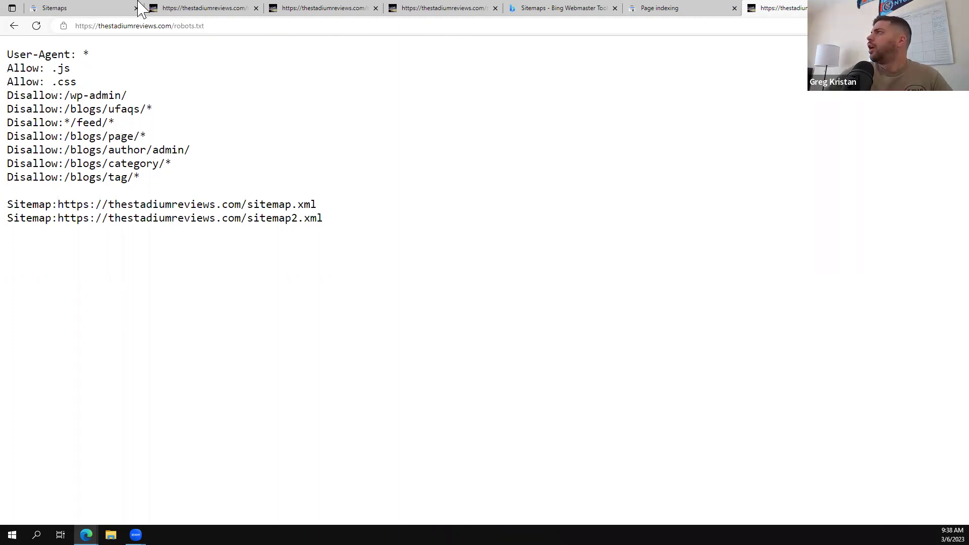
- Inspect and live-test the first spam search URL, showing it indexed though robots.txt blocks it
{"action": "left_click", "coordinate": [76, 9]}
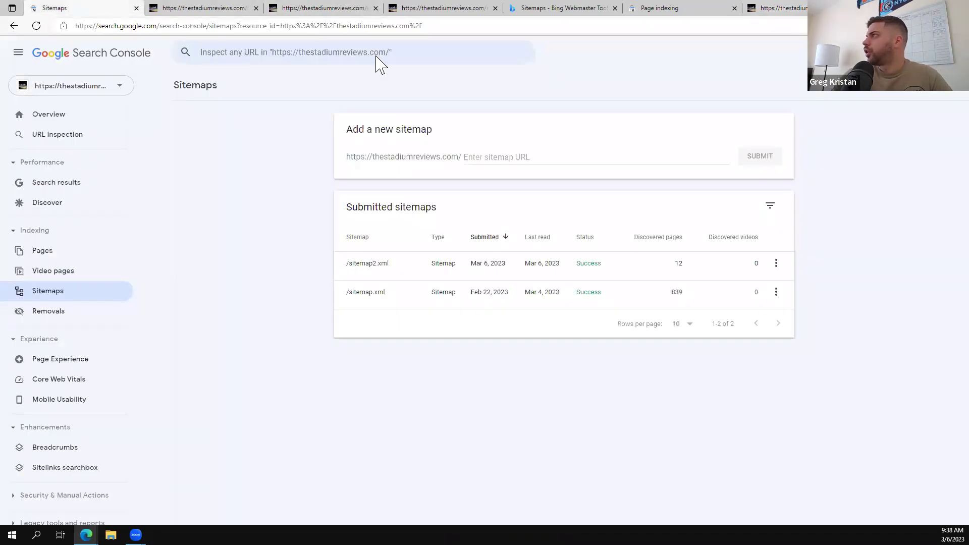
{"action": "left_click", "coordinate": [674, 8]}
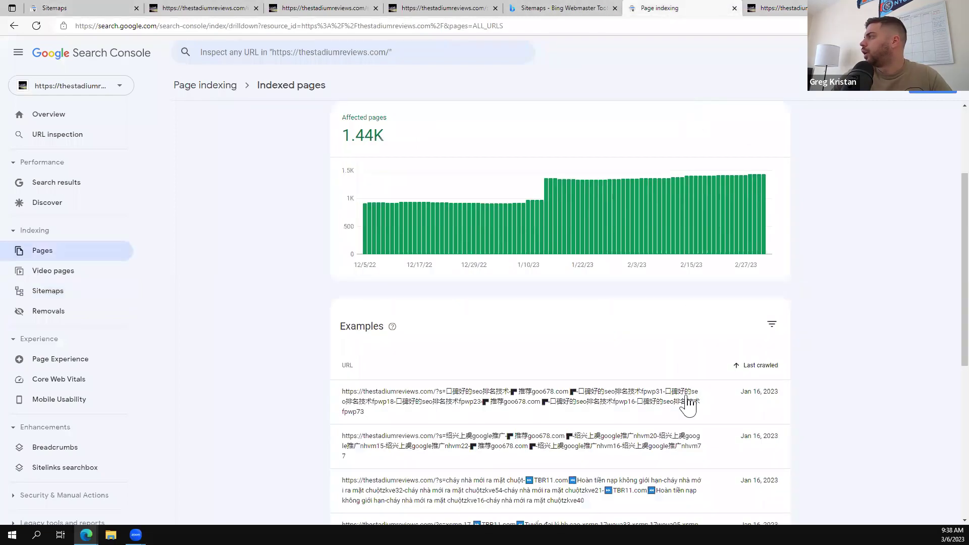
{"action": "mouse_move", "coordinate": [523, 401]}
{"action": "left_click", "coordinate": [696, 411]}
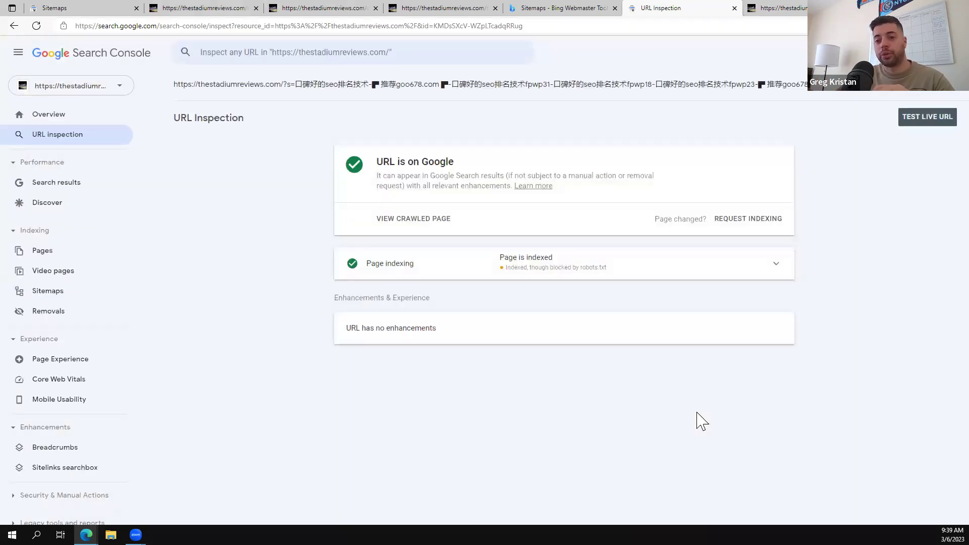
{"action": "left_click", "coordinate": [928, 121]}
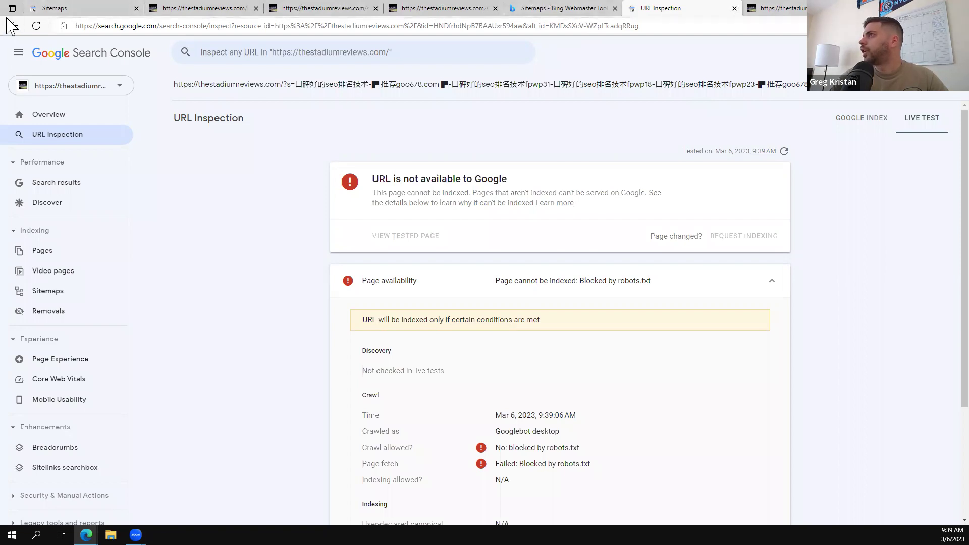
{"action": "left_click", "coordinate": [14, 25]}
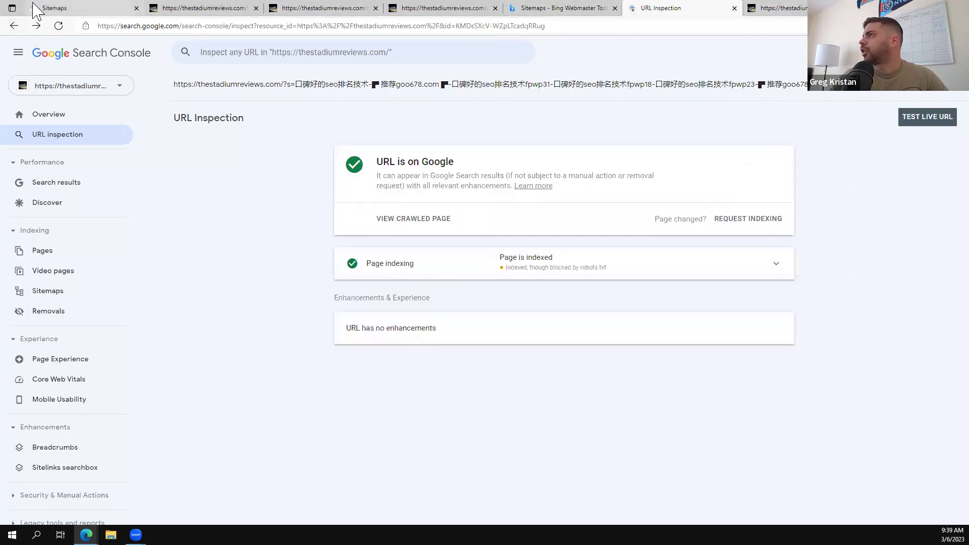
{"action": "left_click", "coordinate": [14, 28]}
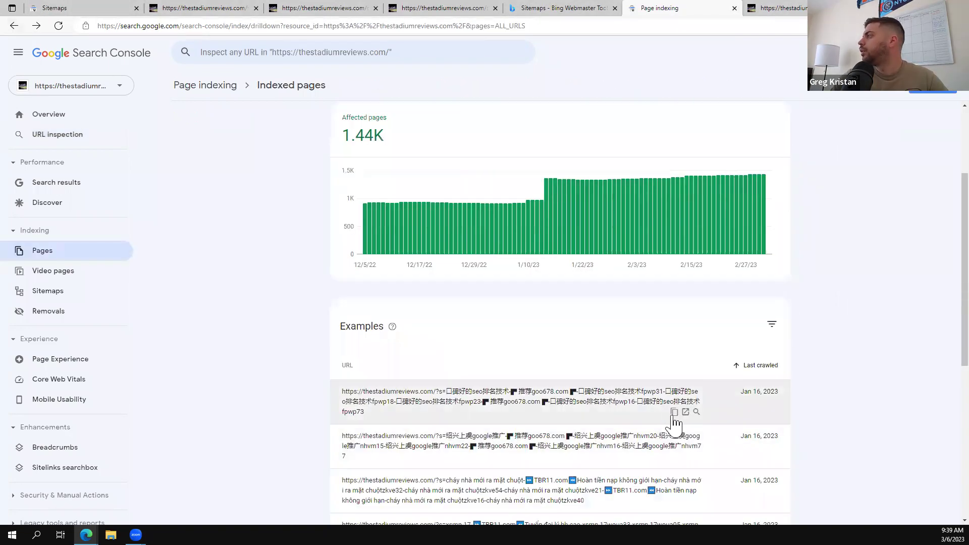
- View the first spam URL's page source and highlight its 'noindex, follow' robots meta tag
{"action": "left_click", "coordinate": [685, 412]}
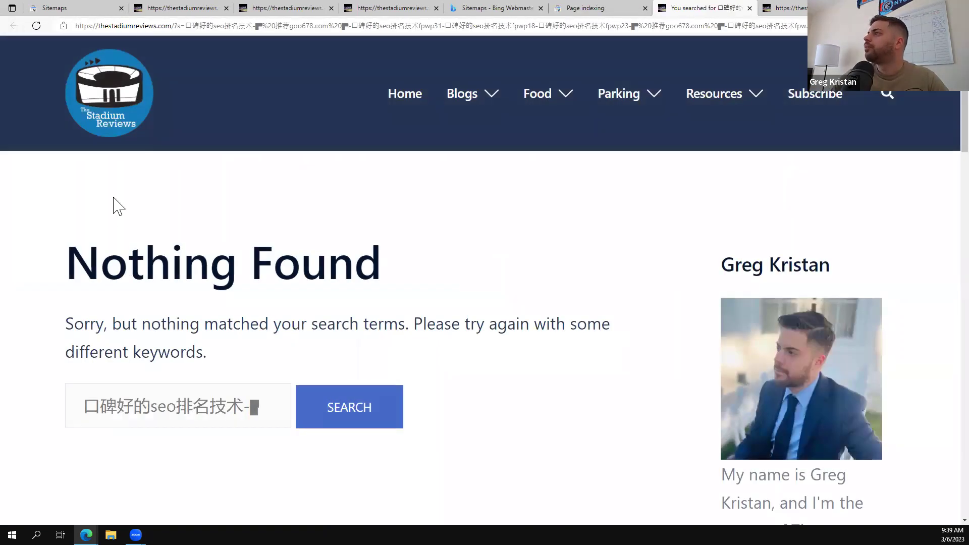
{"action": "right_click", "coordinate": [114, 200]}
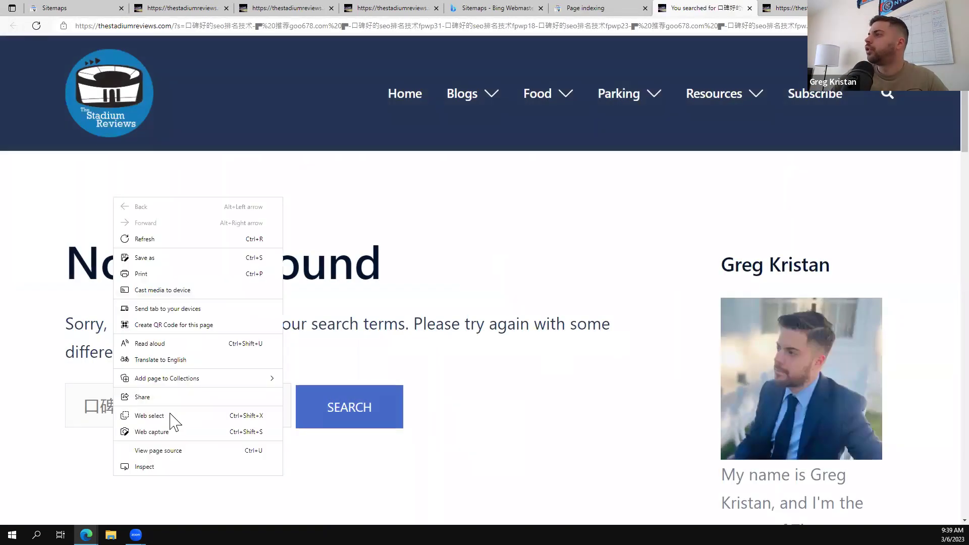
{"action": "left_click", "coordinate": [192, 452]}
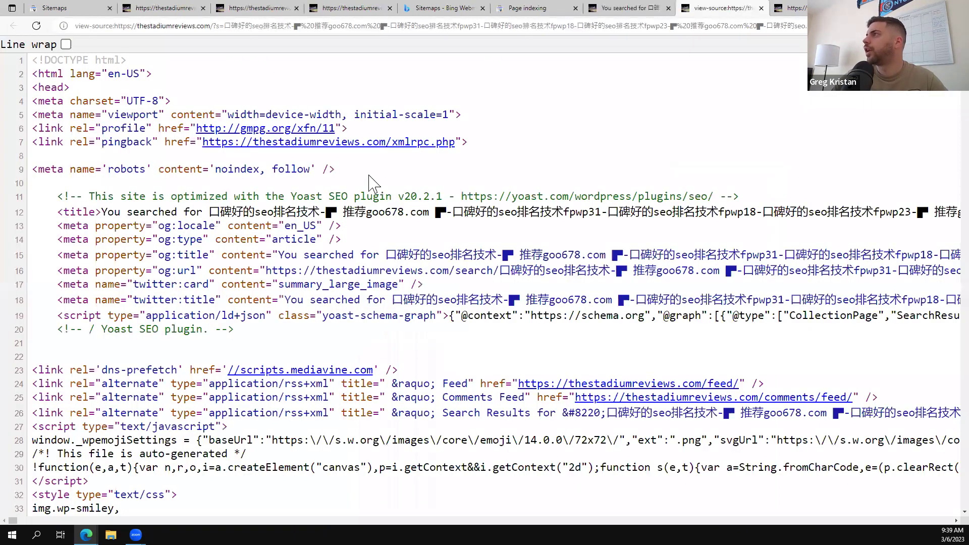
{"action": "left_click_drag", "start_coordinate": [348, 173], "coordinate": [32, 171]}
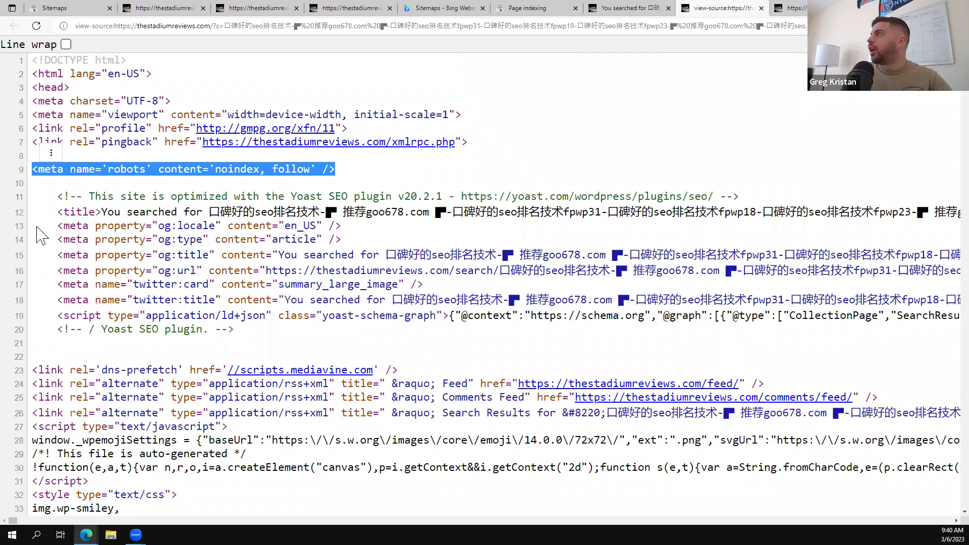
- Check robots.txt, then view sitemap2.xml, whose entries are spam ?s= search URLs
{"action": "left_click", "coordinate": [157, 9]}
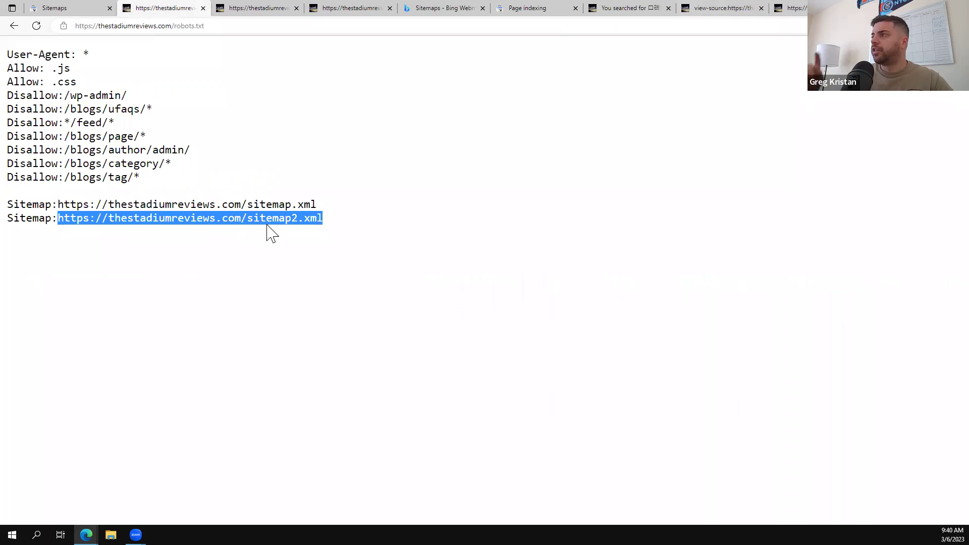
{"action": "left_click", "coordinate": [273, 195]}
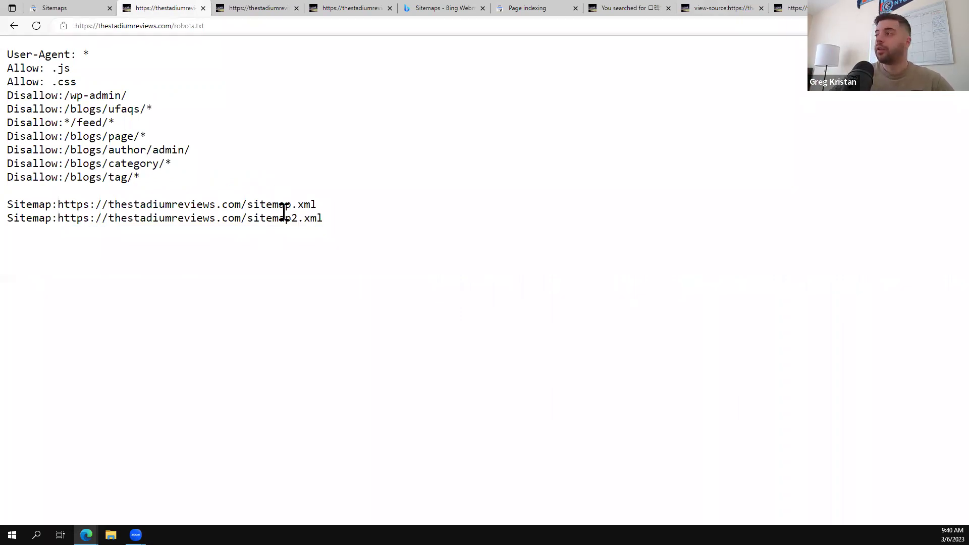
{"action": "left_click", "coordinate": [262, 8]}
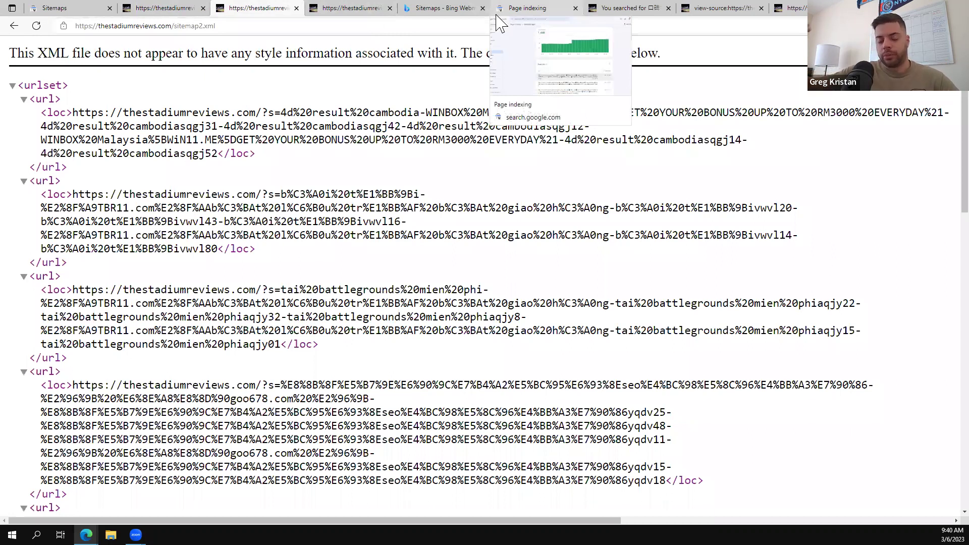
- Open /sitemap2.xml under Submitted sitemaps: processed successfully, 12 discovered pages, last read 3/6/23
{"action": "left_click", "coordinate": [535, 8]}
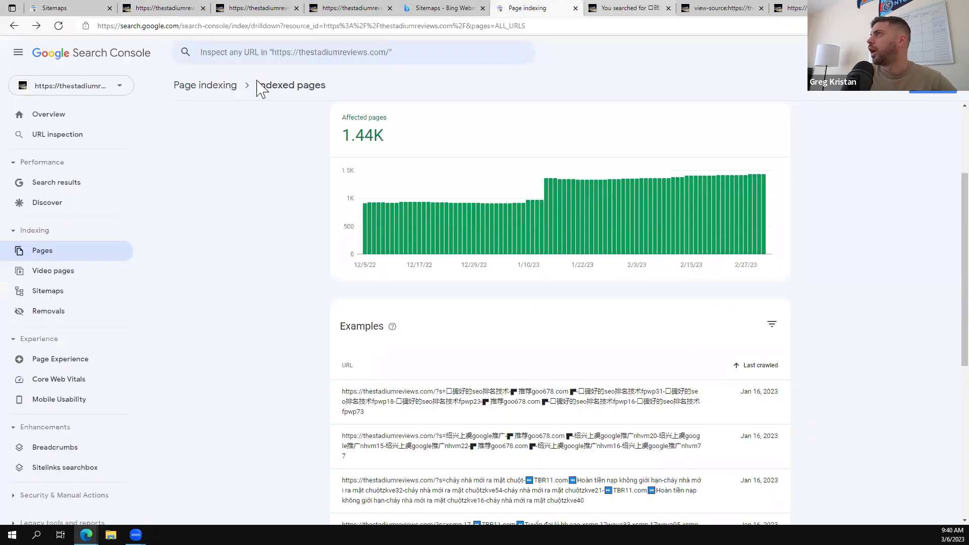
{"action": "left_click", "coordinate": [60, 9]}
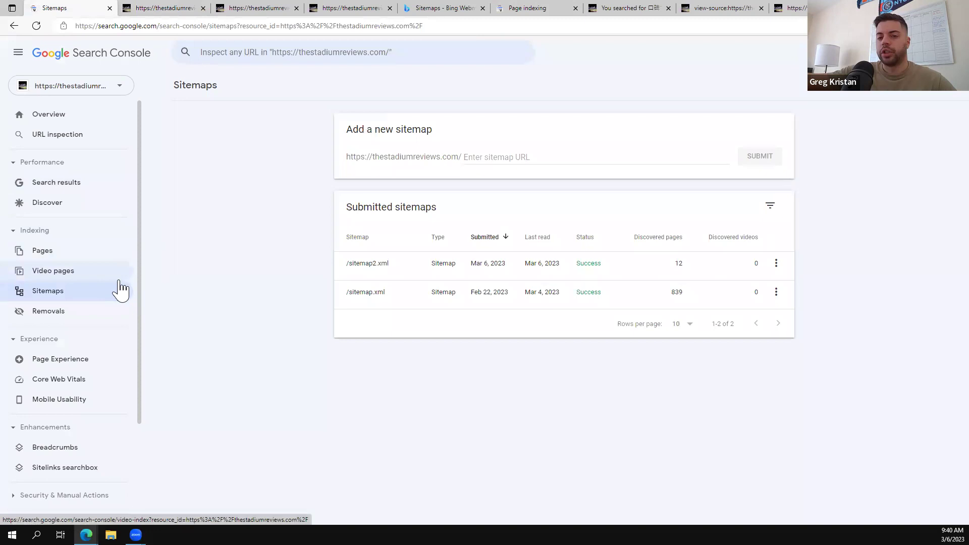
{"action": "left_click", "coordinate": [519, 156]}
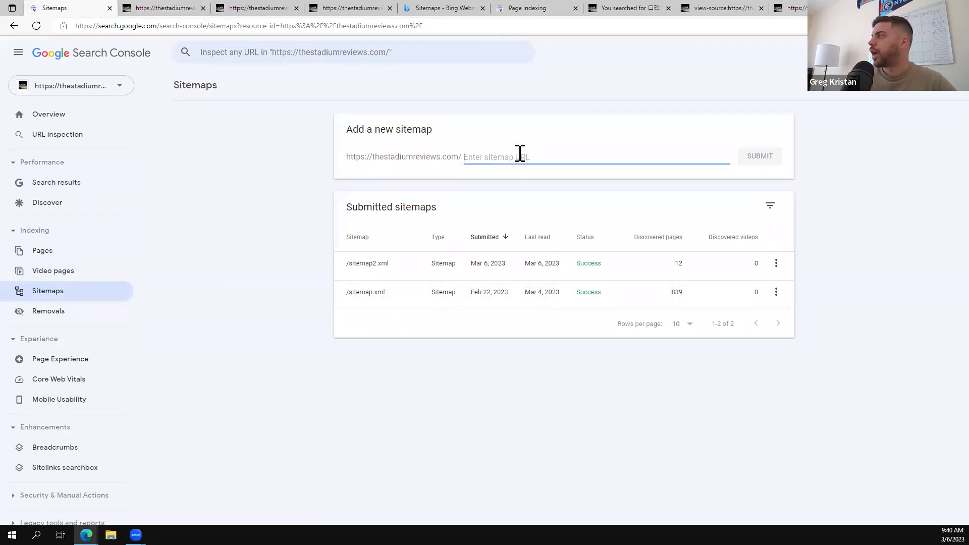
{"action": "left_click", "coordinate": [658, 275]}
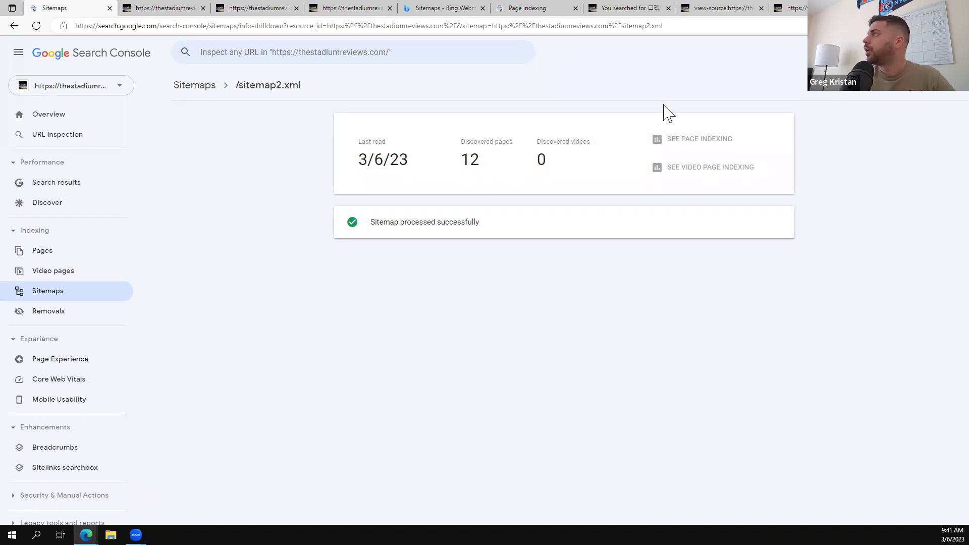
{"action": "left_click", "coordinate": [431, 13]}
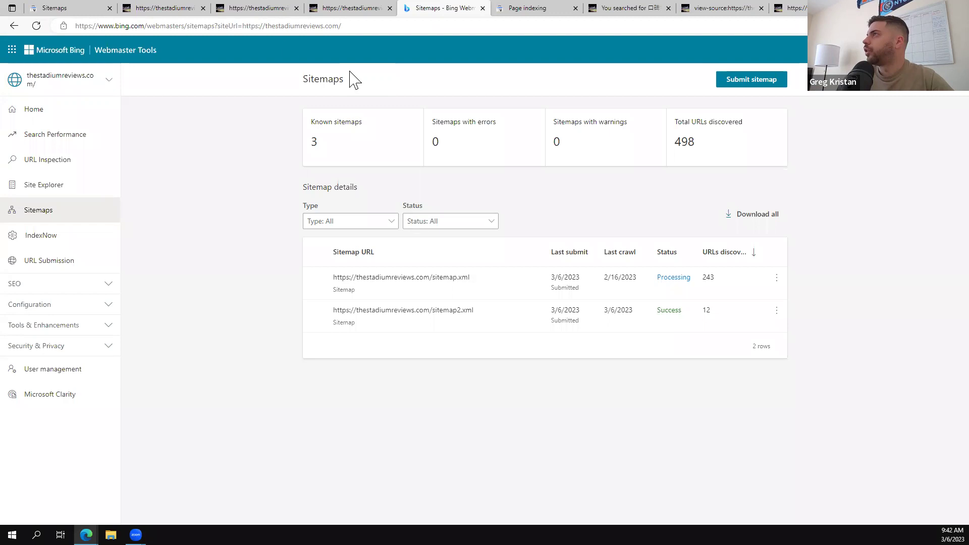
{"action": "left_click", "coordinate": [54, 8]}
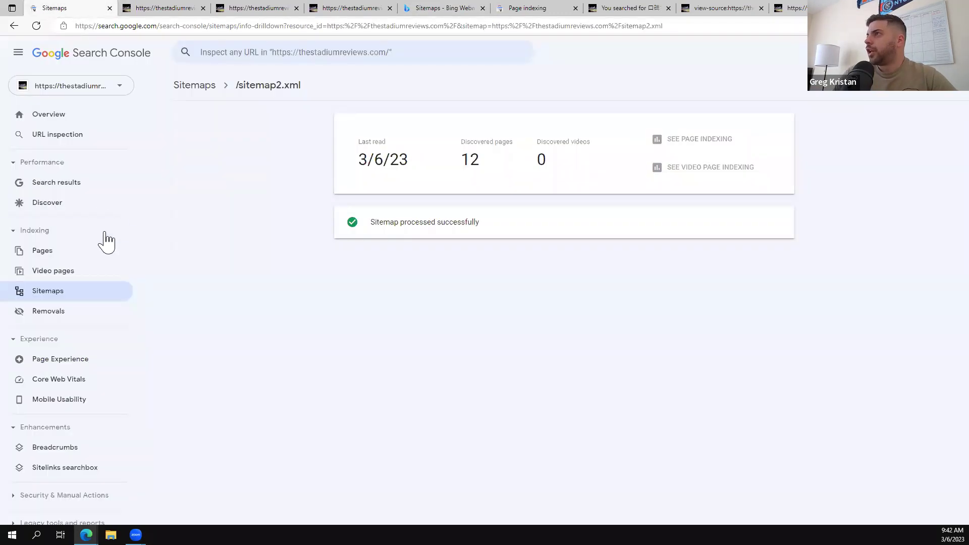
- Reopen indexed pages via Pages, sort by Last crawled ascending, and scroll the Jan 16 spam URLs
{"action": "left_click", "coordinate": [71, 252]}
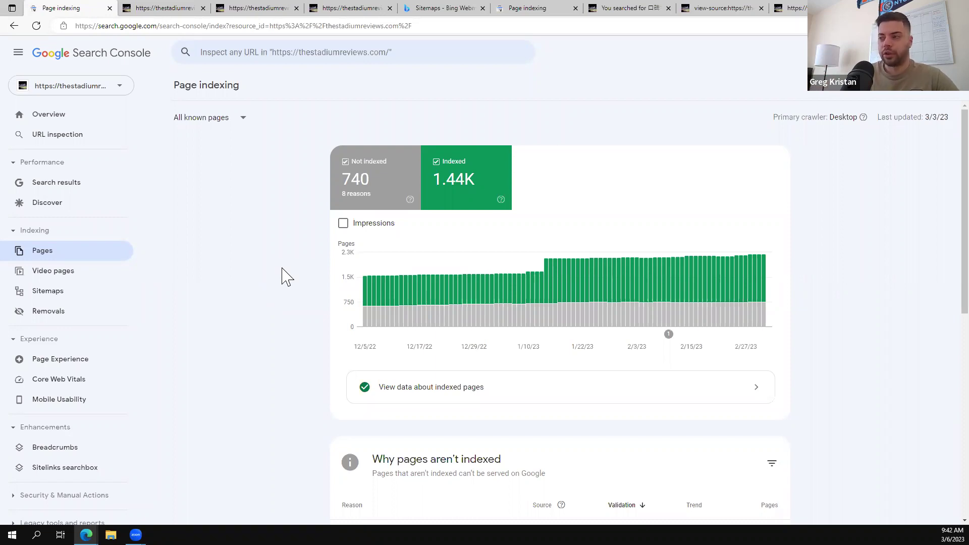
{"action": "scroll", "coordinate": [354, 313], "scroll_direction": "down", "scroll_amount": 2}
{"action": "left_click", "coordinate": [433, 315]}
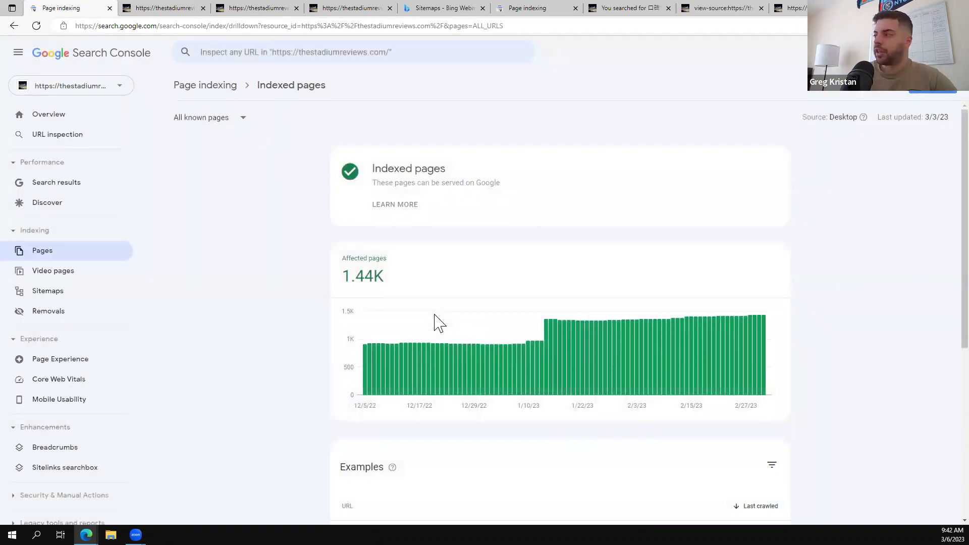
{"action": "scroll", "coordinate": [505, 307], "scroll_direction": "down", "scroll_amount": 3}
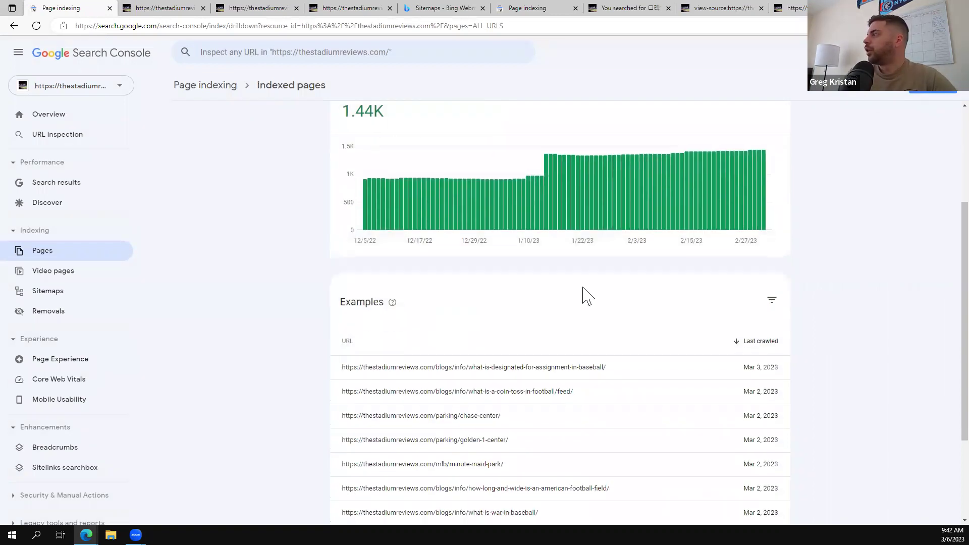
{"action": "left_click", "coordinate": [761, 343]}
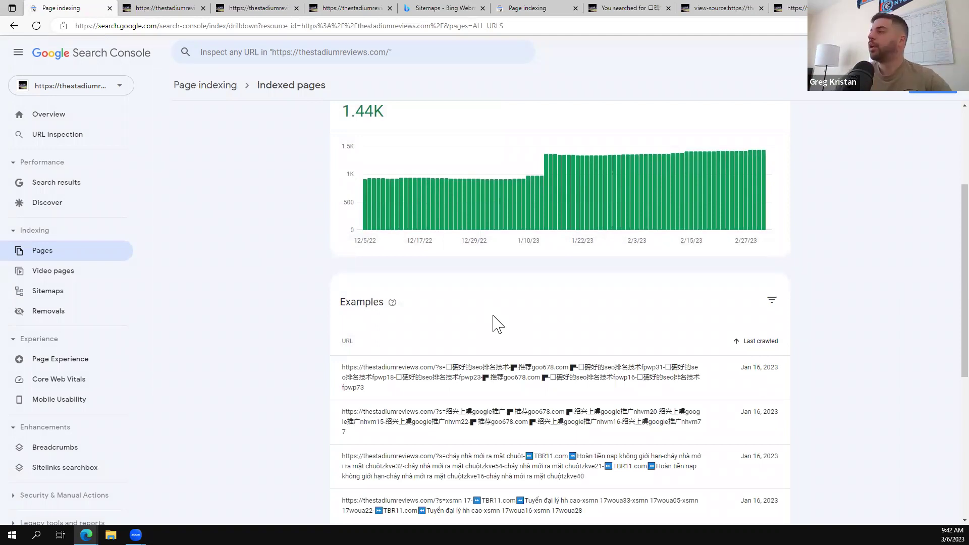
{"action": "scroll", "coordinate": [498, 323], "scroll_direction": "down", "scroll_amount": 2}
{"action": "scroll", "coordinate": [496, 323], "scroll_direction": "down", "scroll_amount": 1}
{"action": "scroll", "coordinate": [494, 323], "scroll_direction": "down", "scroll_amount": 1}
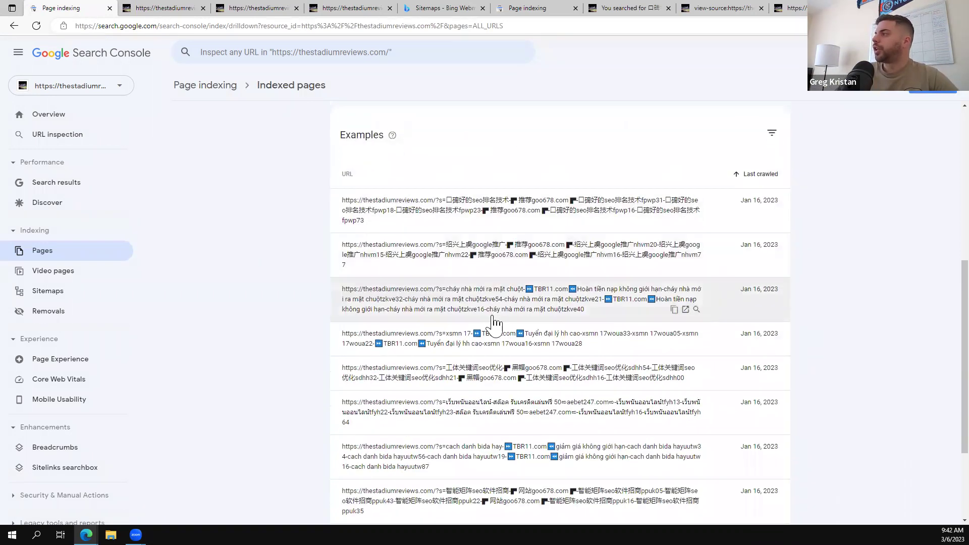
{"action": "scroll", "coordinate": [494, 323], "scroll_direction": "down", "scroll_amount": 1}
{"action": "scroll", "coordinate": [494, 321], "scroll_direction": "up", "scroll_amount": 3}
{"action": "scroll", "coordinate": [494, 321], "scroll_direction": "up", "scroll_amount": 1}
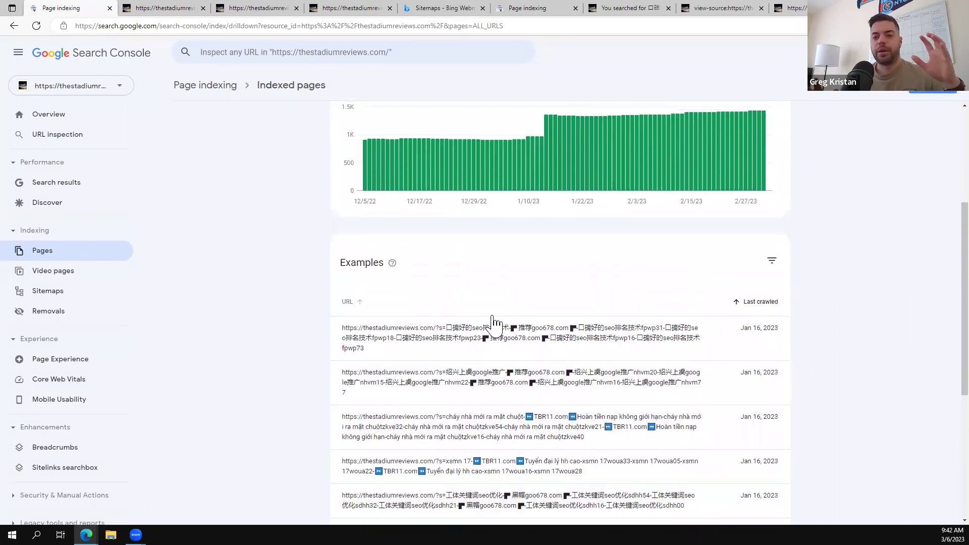